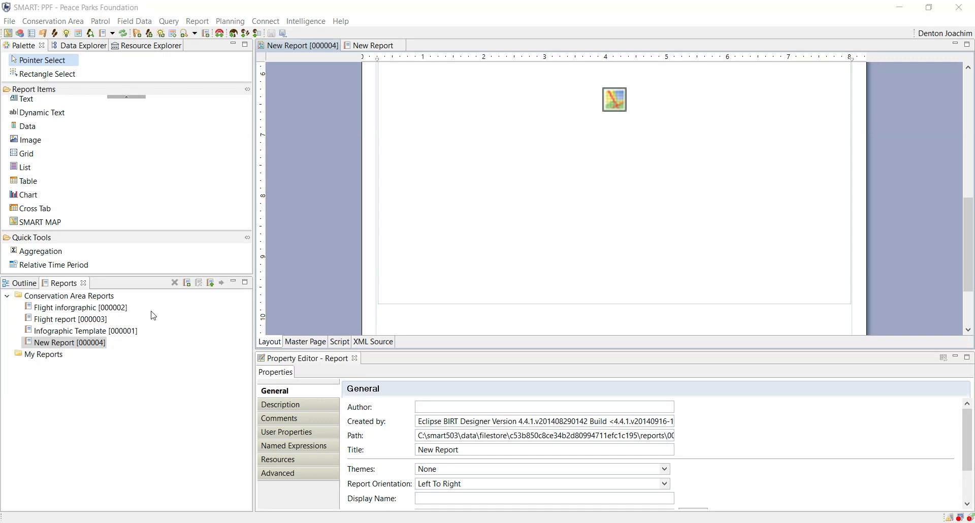
- Start a new data set in the report outline from SMART Data, with the type SMART Queries Data Set
{"action": "left_click", "coordinate": [22, 283]}
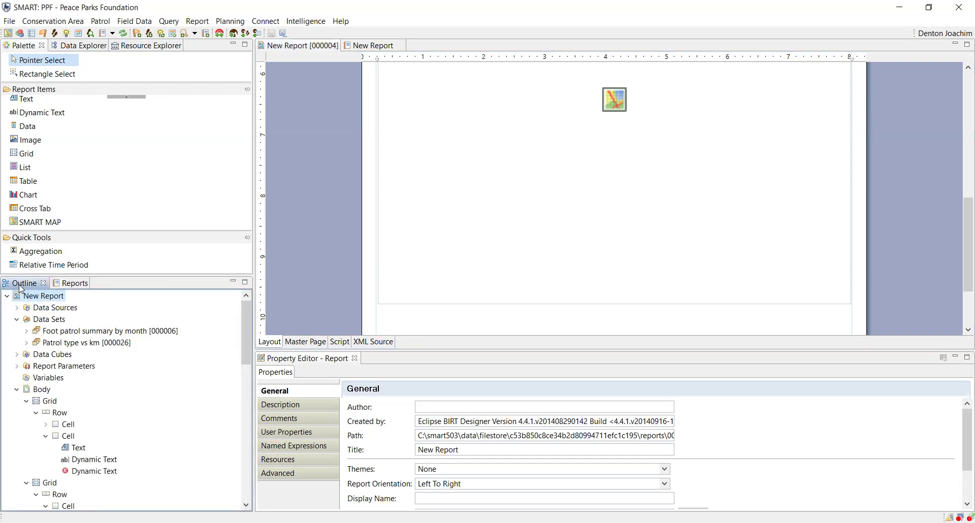
{"action": "right_click", "coordinate": [47, 320]}
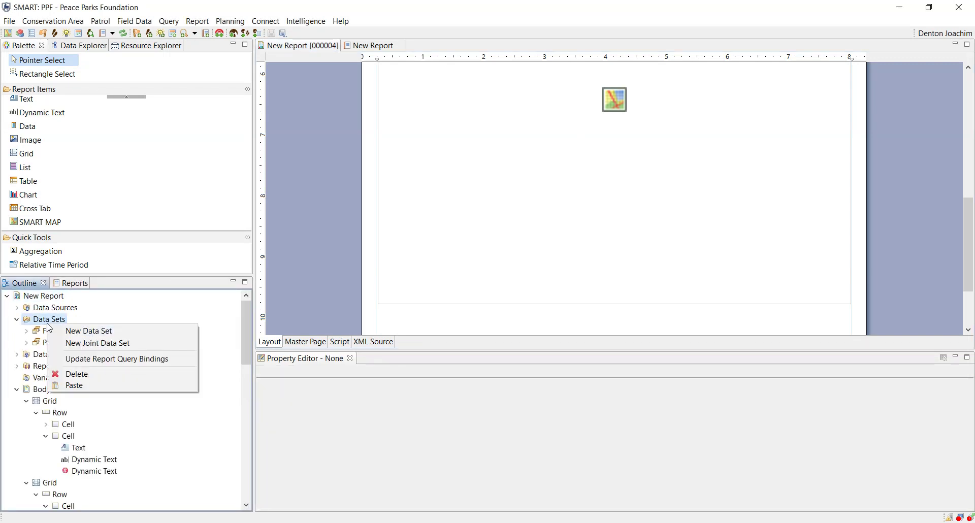
{"action": "left_click", "coordinate": [100, 332]}
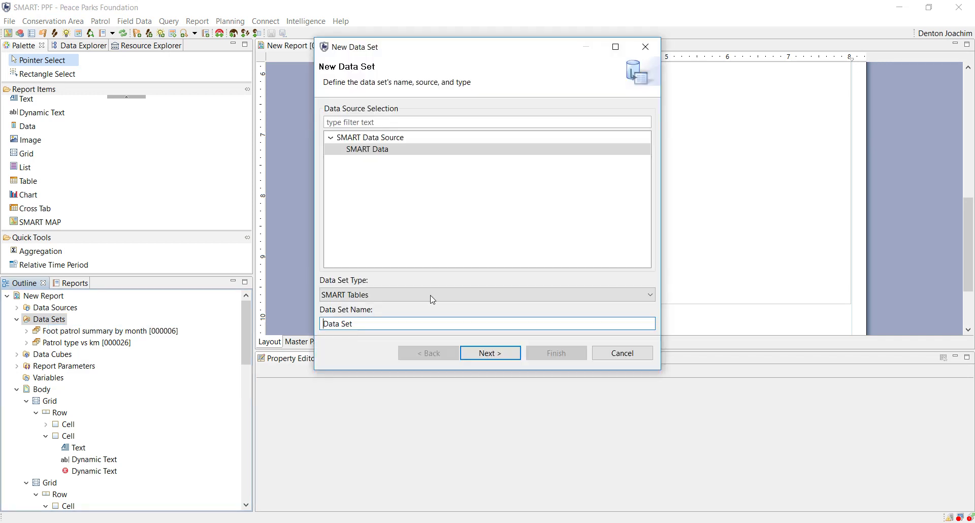
{"action": "left_click", "coordinate": [433, 295]}
{"action": "left_click", "coordinate": [399, 318]}
{"action": "key", "text": "Return"}
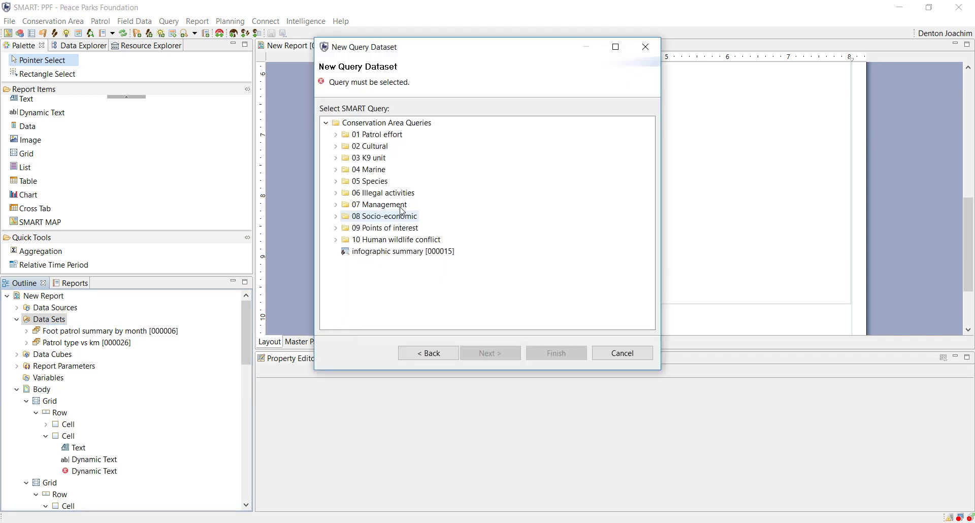
- Base the data set on the Carcass - African wild dog query in 05 Species > Maps and accept its default output columns
{"action": "left_click", "coordinate": [335, 135]}
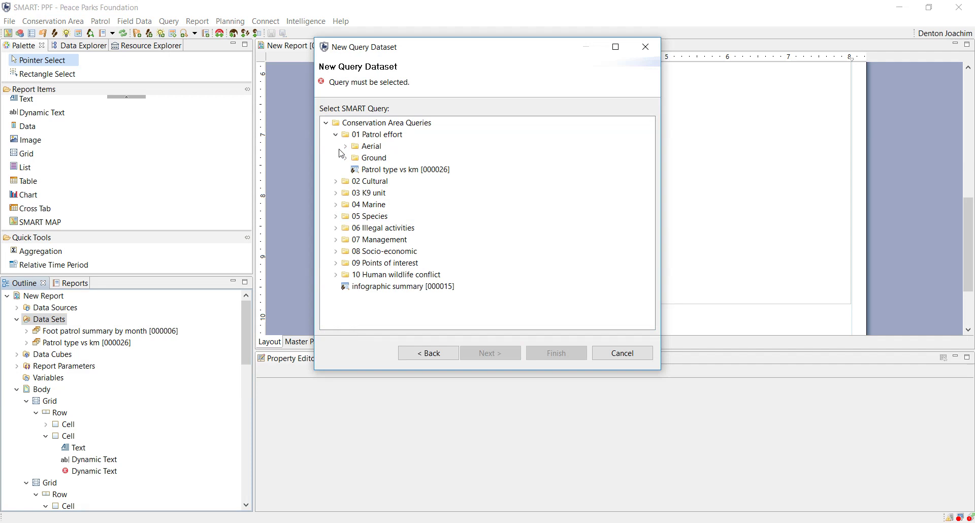
{"action": "left_click", "coordinate": [335, 216]}
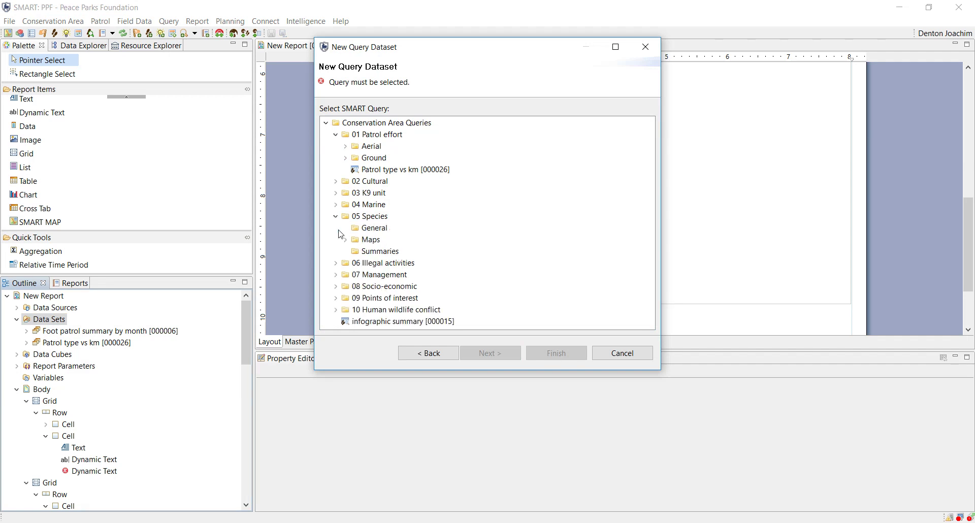
{"action": "left_click", "coordinate": [345, 240]}
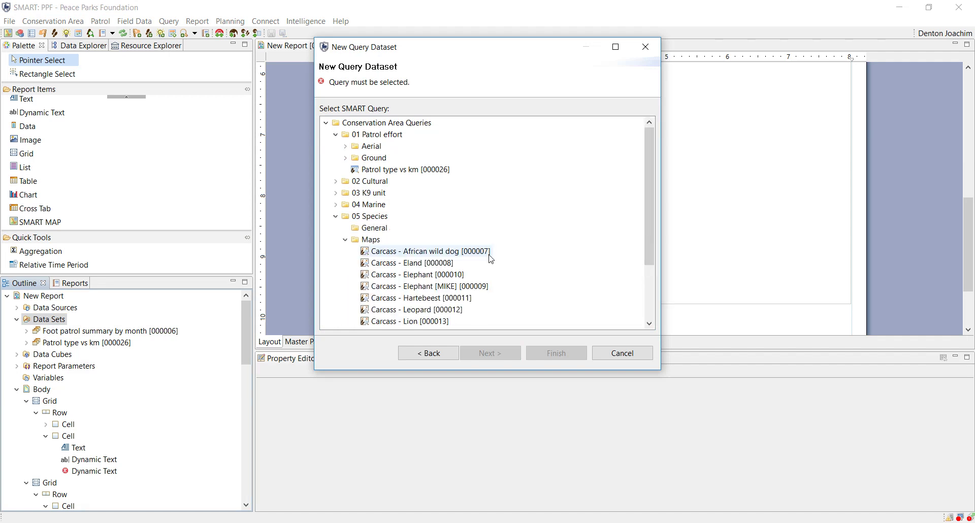
{"action": "scroll", "coordinate": [450, 233], "scroll_direction": "down", "scroll_amount": 2}
{"action": "left_click", "coordinate": [412, 193]}
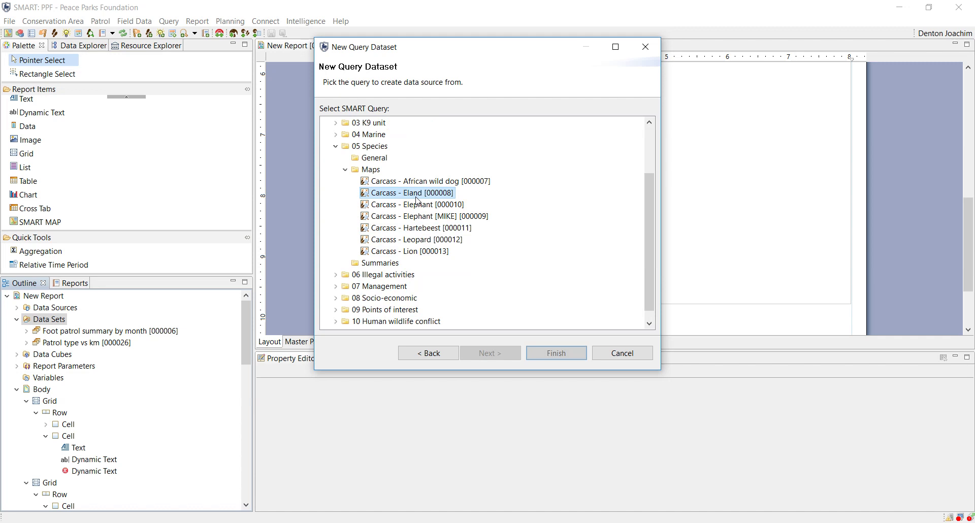
{"action": "left_click", "coordinate": [424, 183]}
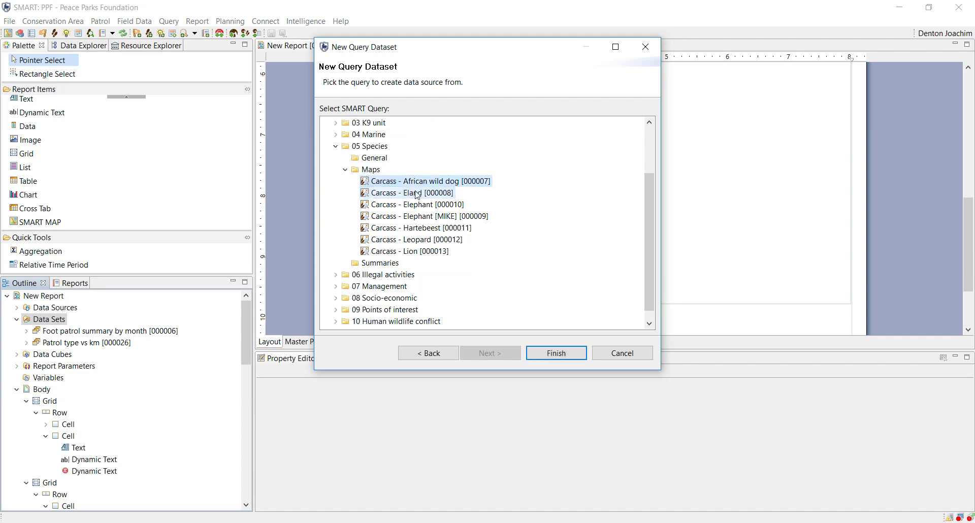
{"action": "left_click", "coordinate": [556, 352]}
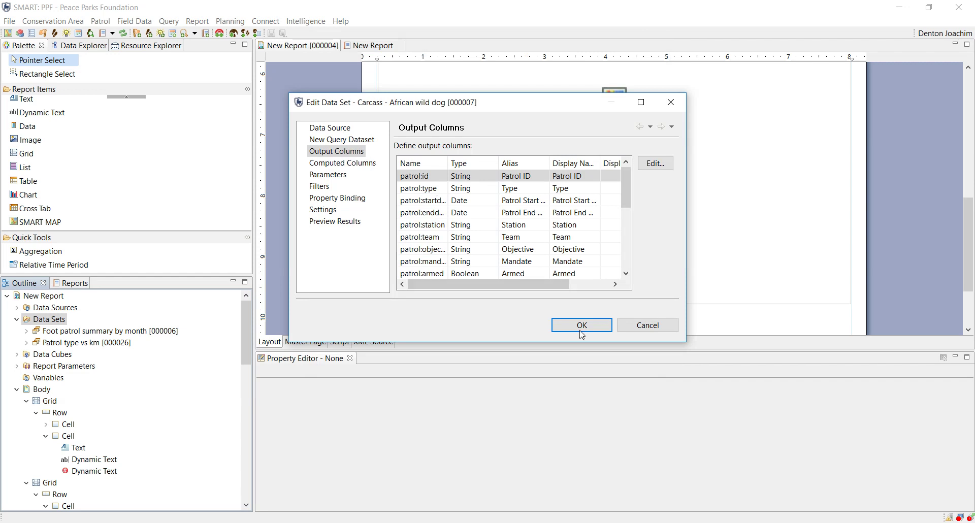
{"action": "left_click", "coordinate": [583, 325]}
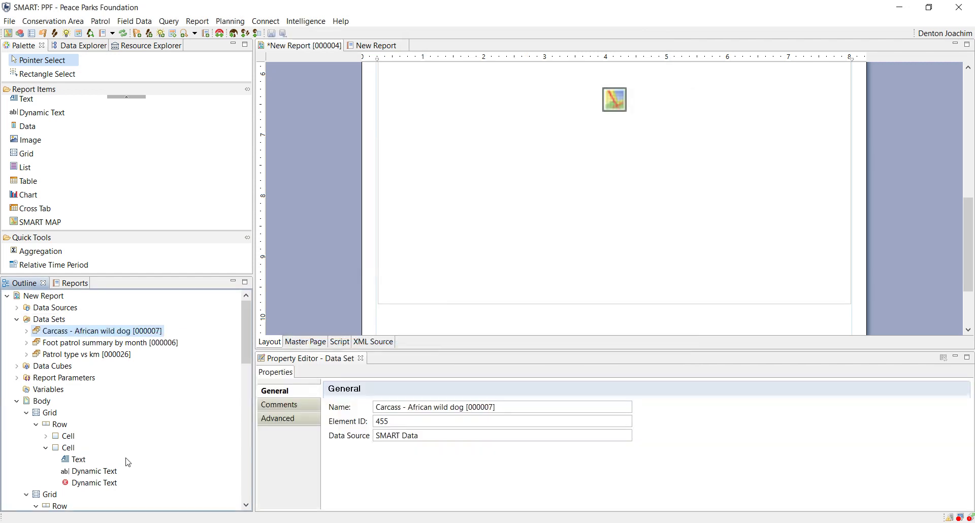
- Begin a second data set for the report, again using the SMART Queries Data Set type
{"action": "right_click", "coordinate": [56, 321]}
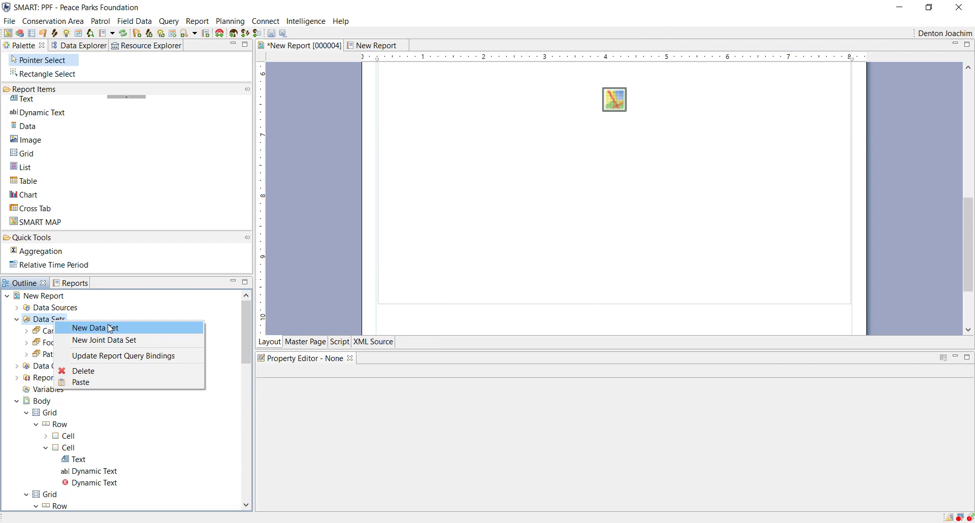
{"action": "left_click", "coordinate": [108, 324]}
{"action": "left_click", "coordinate": [396, 295]}
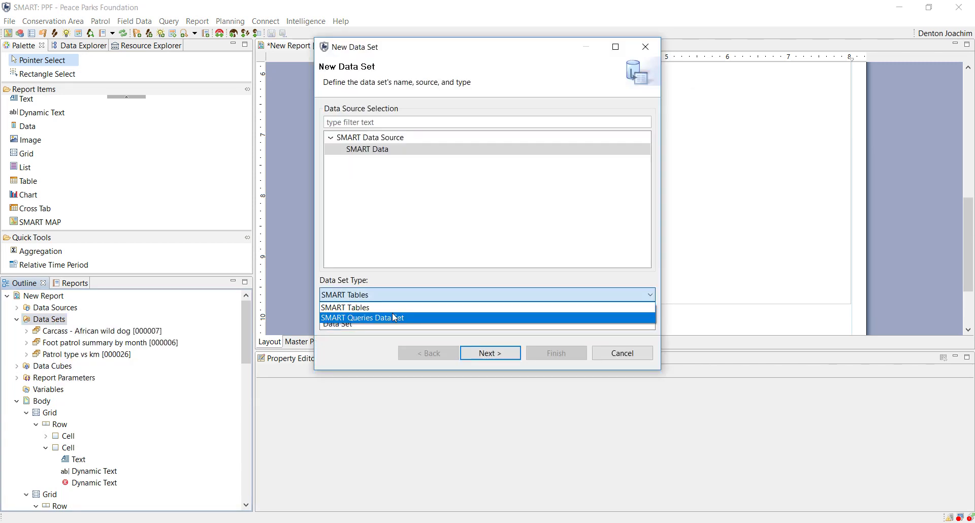
{"action": "left_click", "coordinate": [392, 312]}
{"action": "left_click", "coordinate": [503, 355]}
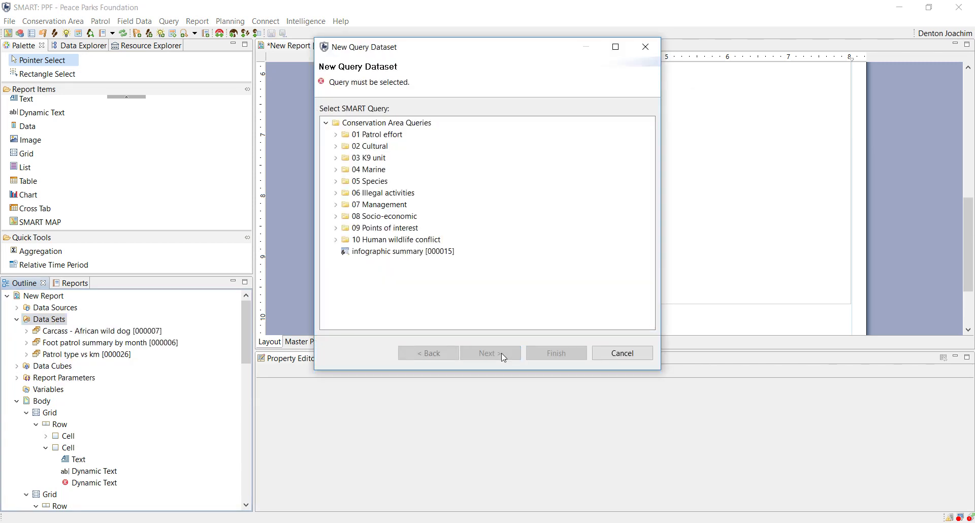
- Base the second data set on the Carcass - Eland query in 05 Species > Maps, then save the report
{"action": "left_click", "coordinate": [336, 181]}
{"action": "left_click", "coordinate": [345, 204]}
{"action": "left_click", "coordinate": [412, 228]}
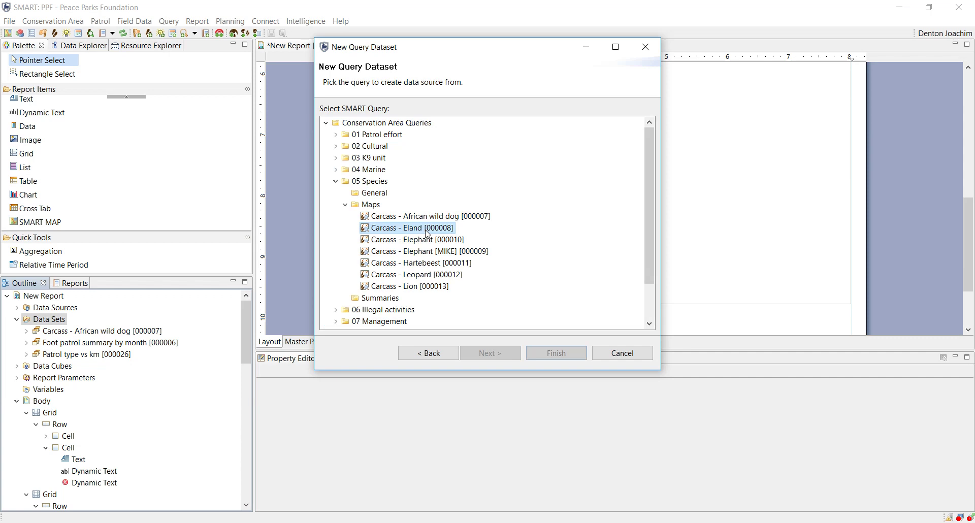
{"action": "left_click", "coordinate": [577, 355]}
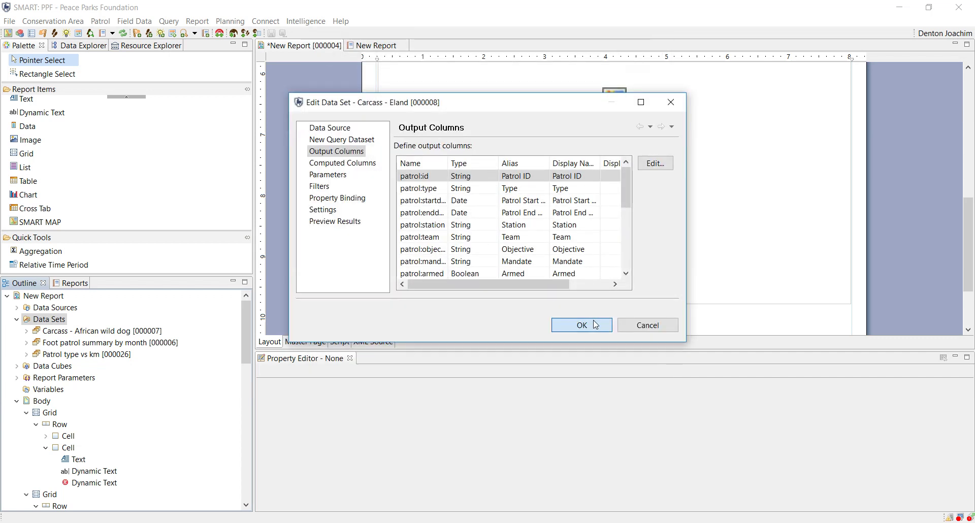
{"action": "left_click", "coordinate": [595, 325]}
{"action": "key", "text": "ctrl+s"}
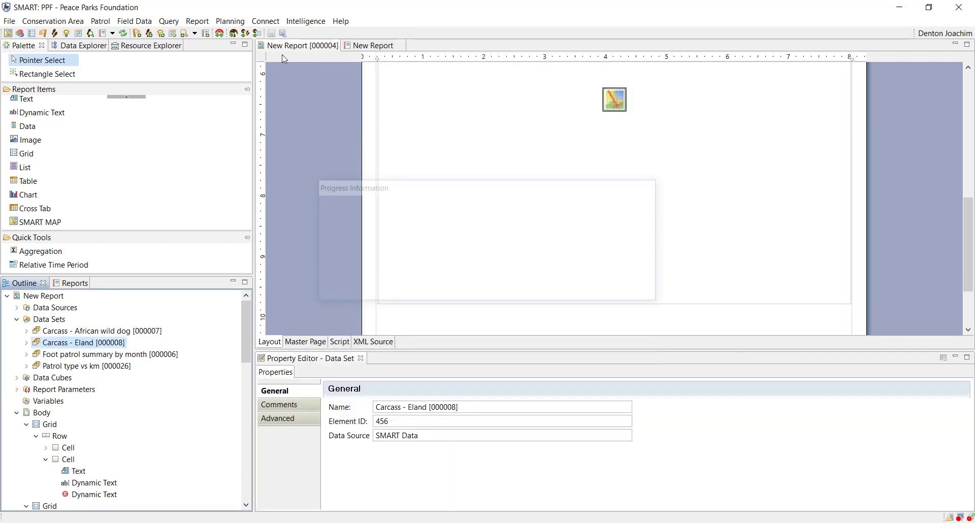
- Add the Carcass - African wild dog point dataset as a layer of the report's SMART map
{"action": "left_click", "coordinate": [603, 183]}
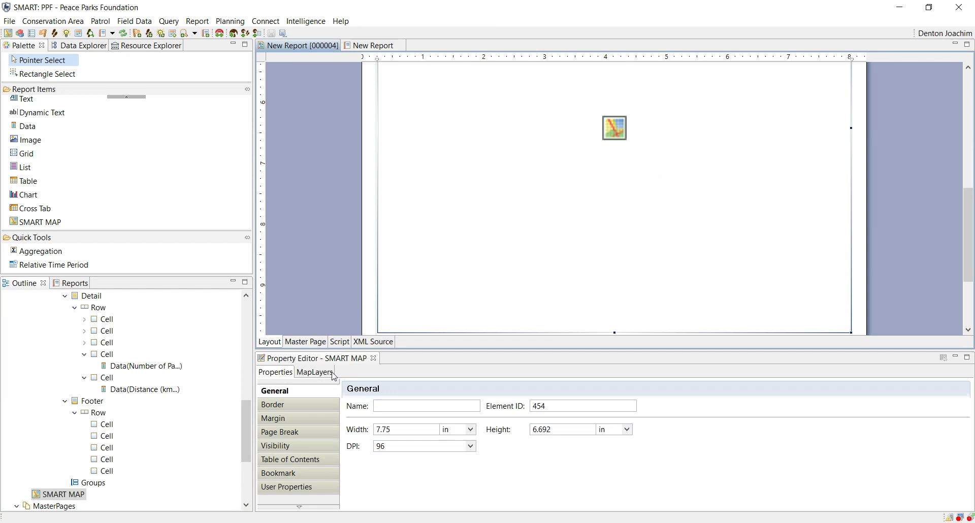
{"action": "left_click", "coordinate": [315, 375]}
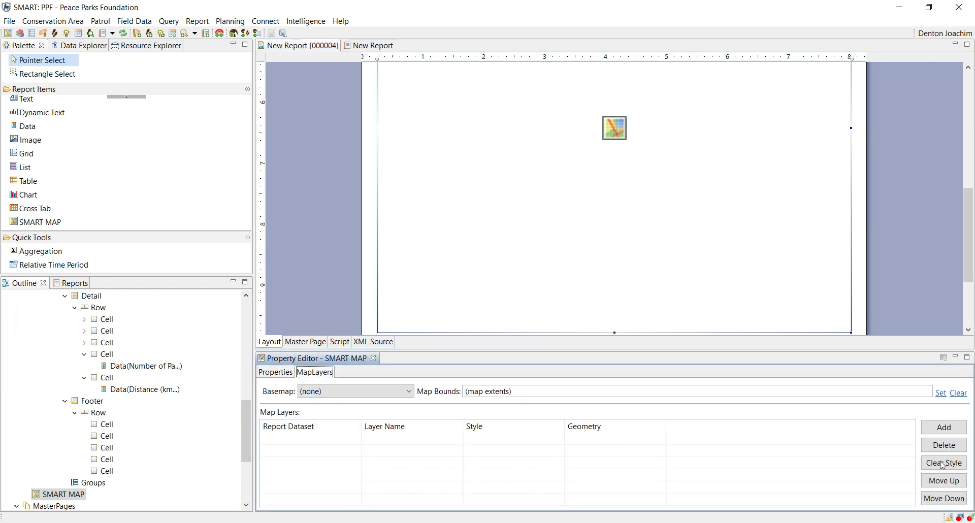
{"action": "left_click", "coordinate": [944, 427]}
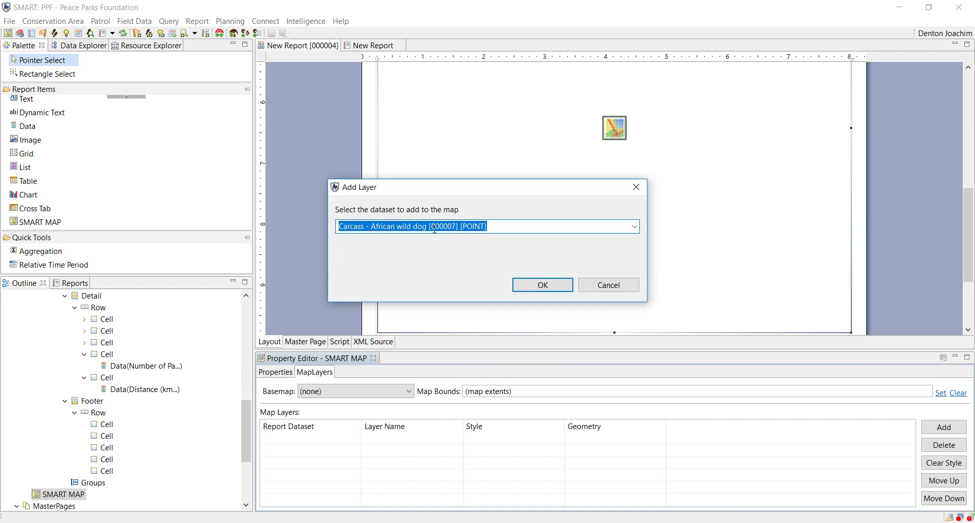
{"action": "left_click", "coordinate": [542, 285]}
- Add the Carcass - Eland point dataset as another layer of the SMART map
{"action": "left_click", "coordinate": [940, 429]}
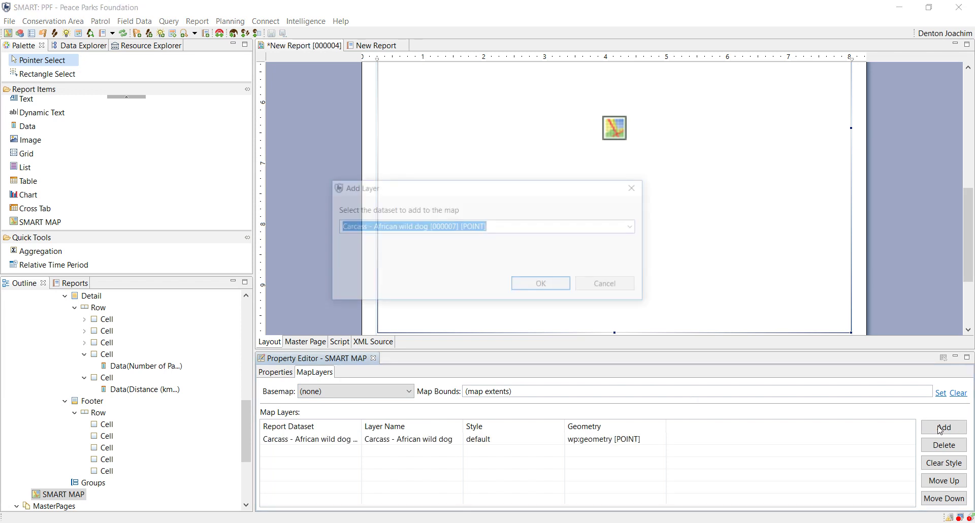
{"action": "left_click", "coordinate": [627, 224]}
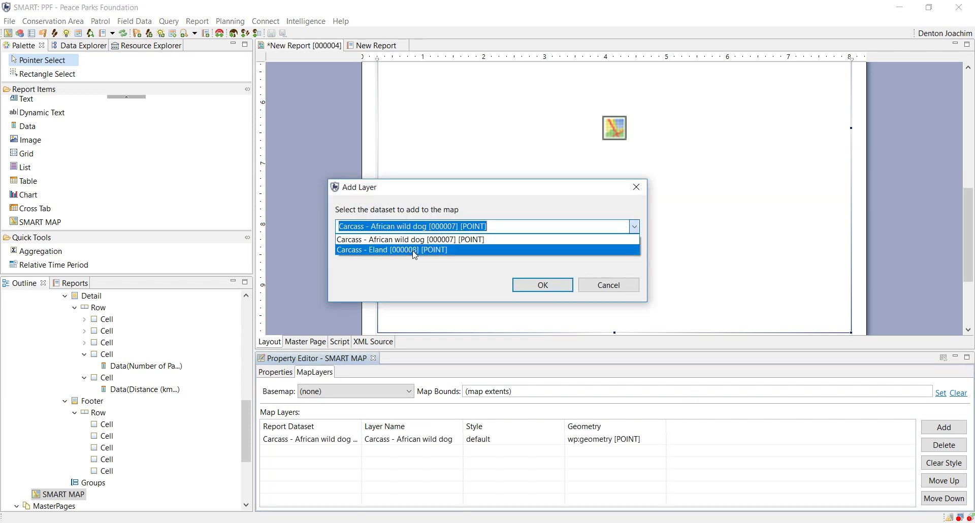
{"action": "left_click", "coordinate": [414, 250]}
{"action": "left_click", "coordinate": [549, 288]}
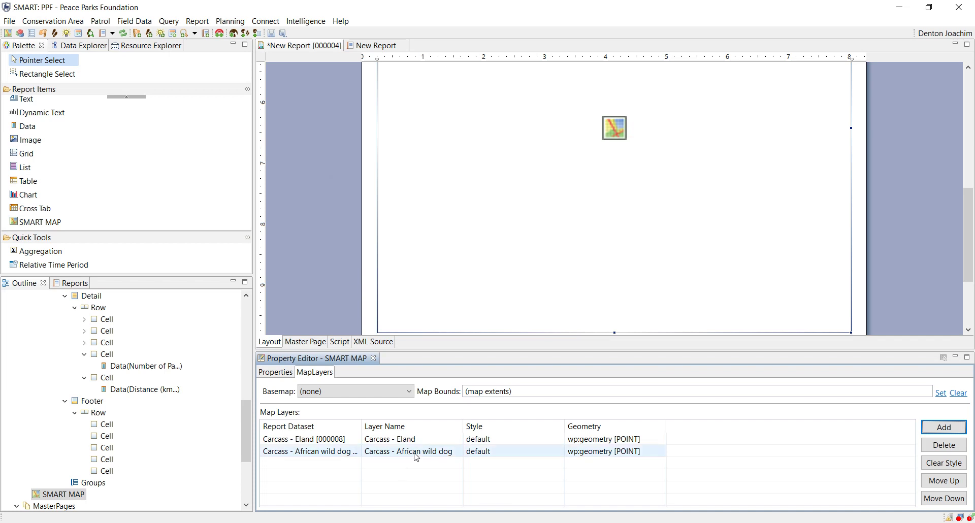
{"action": "left_click", "coordinate": [414, 445]}
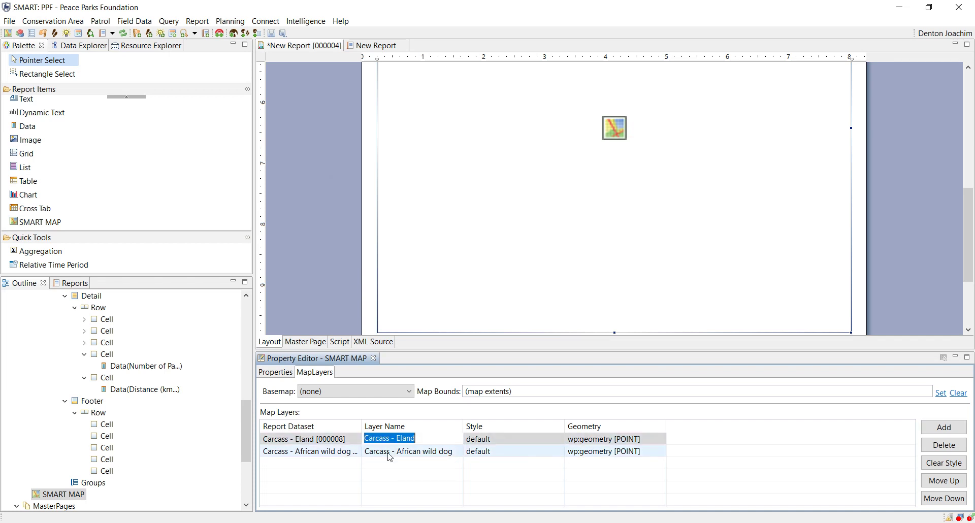
{"action": "left_click", "coordinate": [405, 450]}
{"action": "left_click", "coordinate": [419, 444]}
{"action": "left_click", "coordinate": [425, 455]}
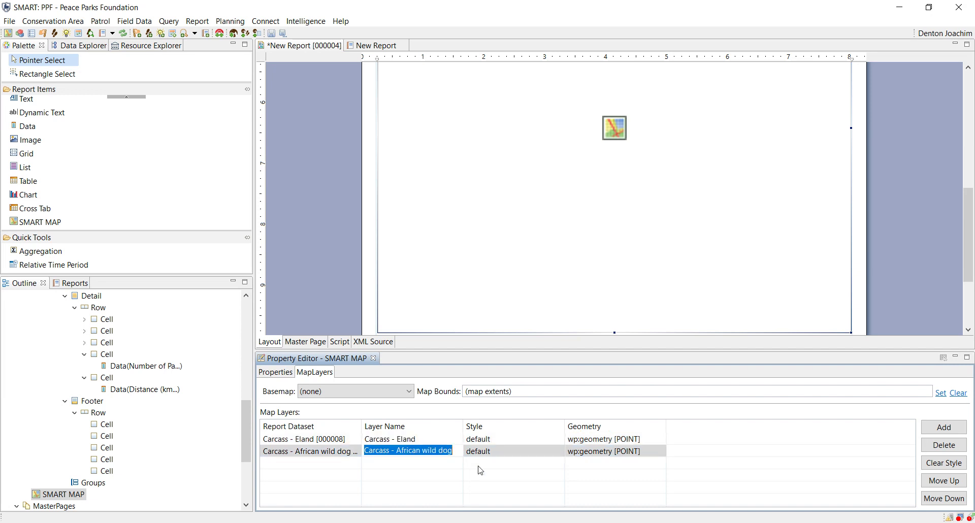
{"action": "left_click", "coordinate": [523, 440]}
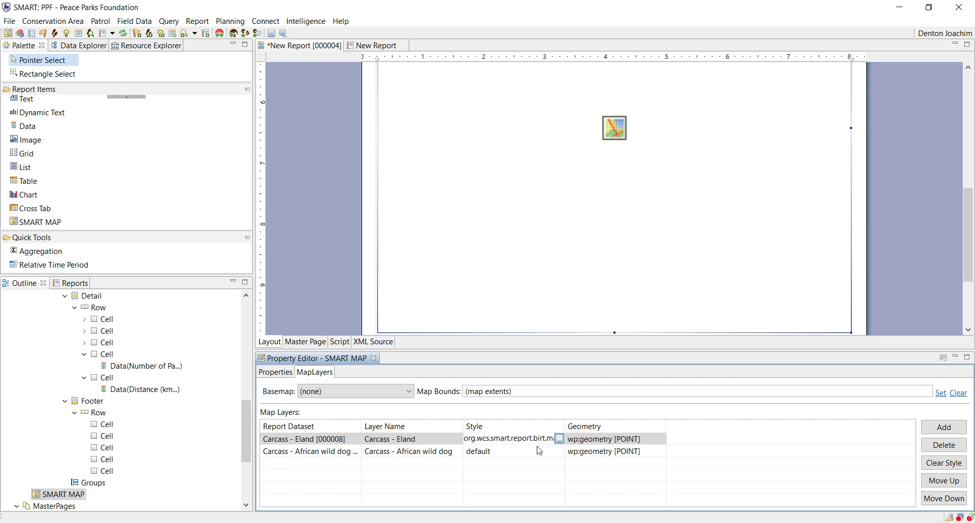
- Reorder the map layers so that Carcass - African wild dog sits above Carcass - Eland
{"action": "left_click", "coordinate": [517, 441]}
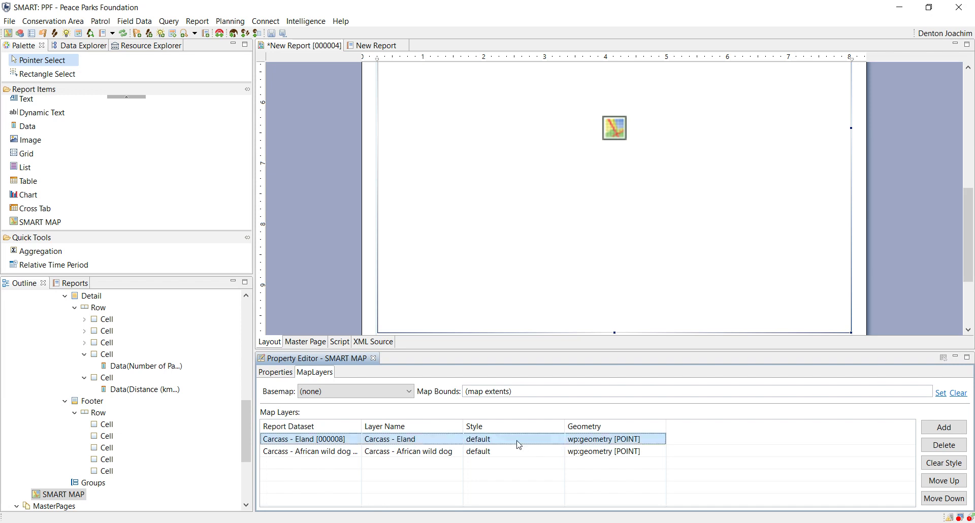
{"action": "left_click", "coordinate": [957, 500]}
{"action": "left_click", "coordinate": [325, 449]}
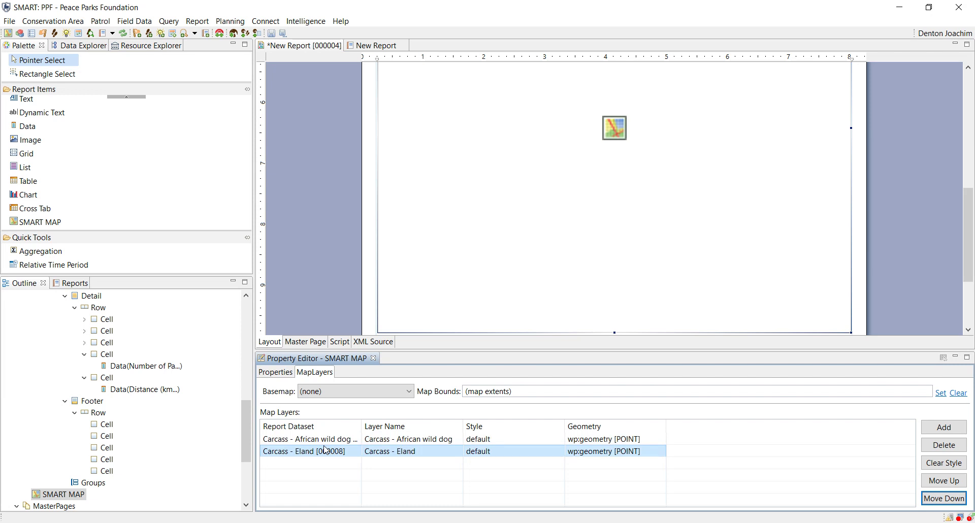
{"action": "left_click", "coordinate": [407, 439]}
{"action": "left_click", "coordinate": [937, 486]}
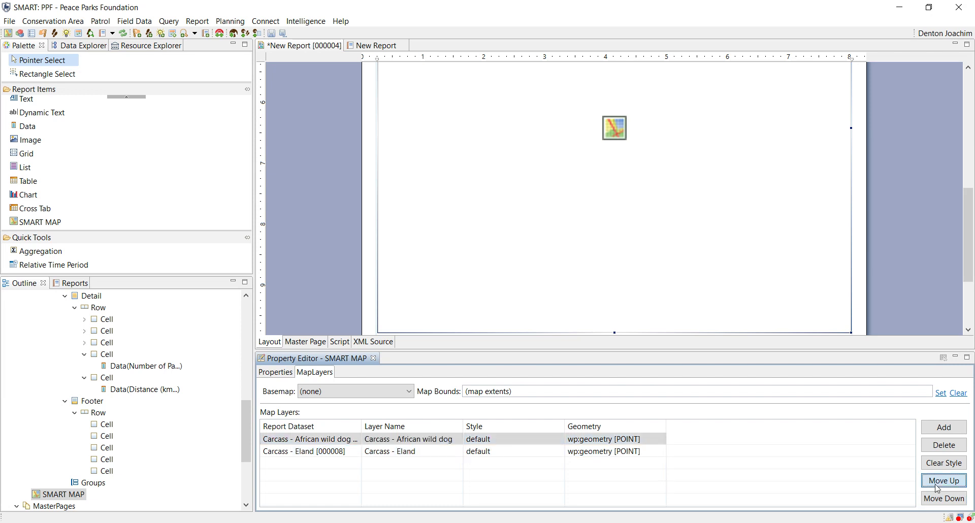
- Edit the style of the Carcass - African wild dog layer, changing the point symbol to a star and increasing its size by three increments
{"action": "left_click", "coordinate": [505, 442]}
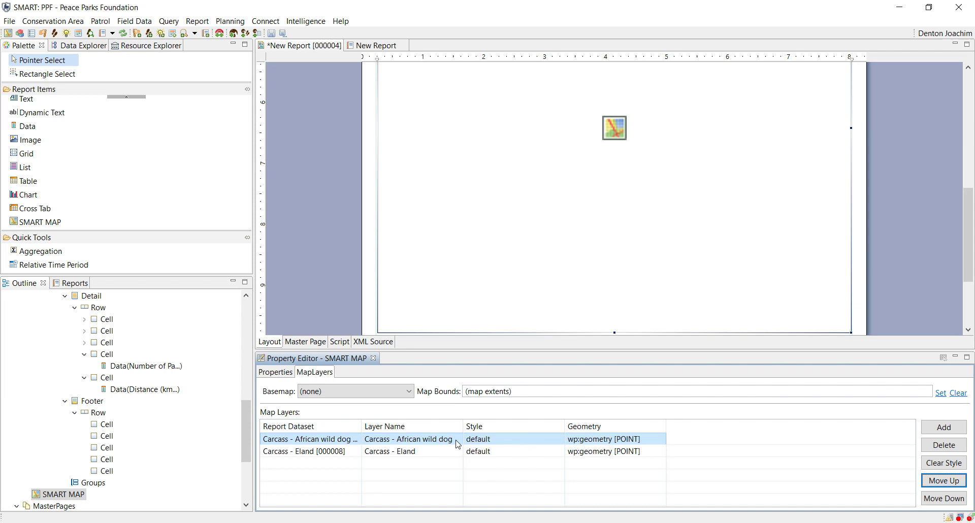
{"action": "left_click", "coordinate": [558, 440]}
{"action": "left_click", "coordinate": [559, 438]}
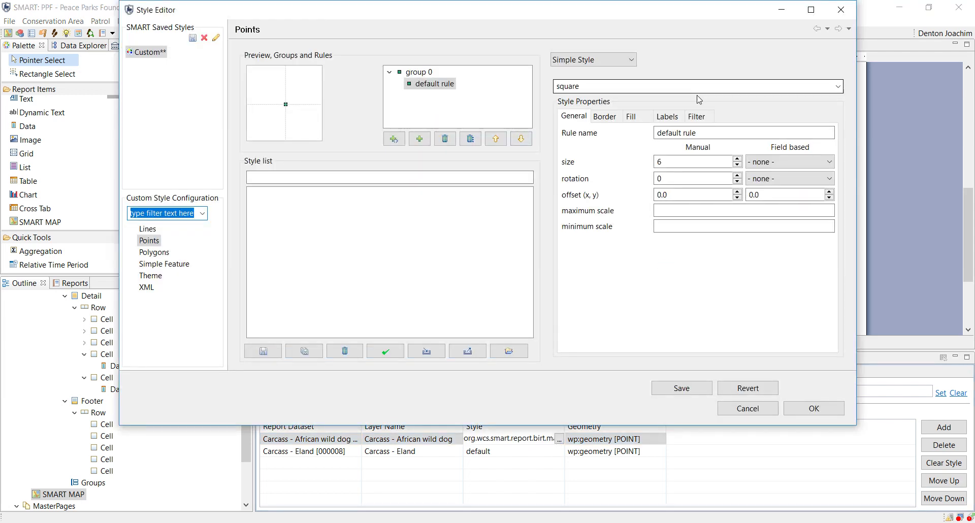
{"action": "left_click", "coordinate": [838, 87]}
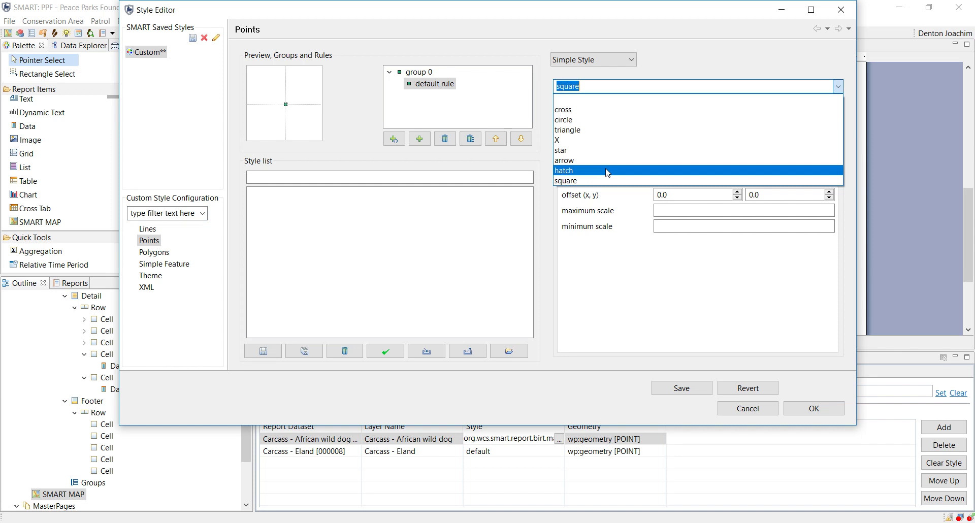
{"action": "left_click", "coordinate": [572, 151]}
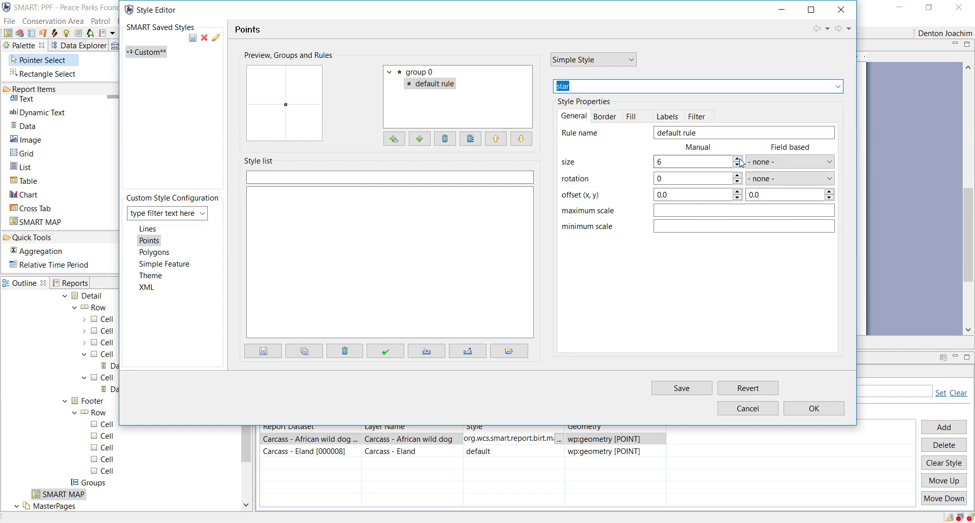
{"action": "left_click", "coordinate": [737, 159]}
{"action": "left_click", "coordinate": [737, 159]}
{"action": "left_click", "coordinate": [737, 158]}
- Set the fill color of the Carcass - African wild dog star symbol to red and apply the style
{"action": "left_click", "coordinate": [632, 116]}
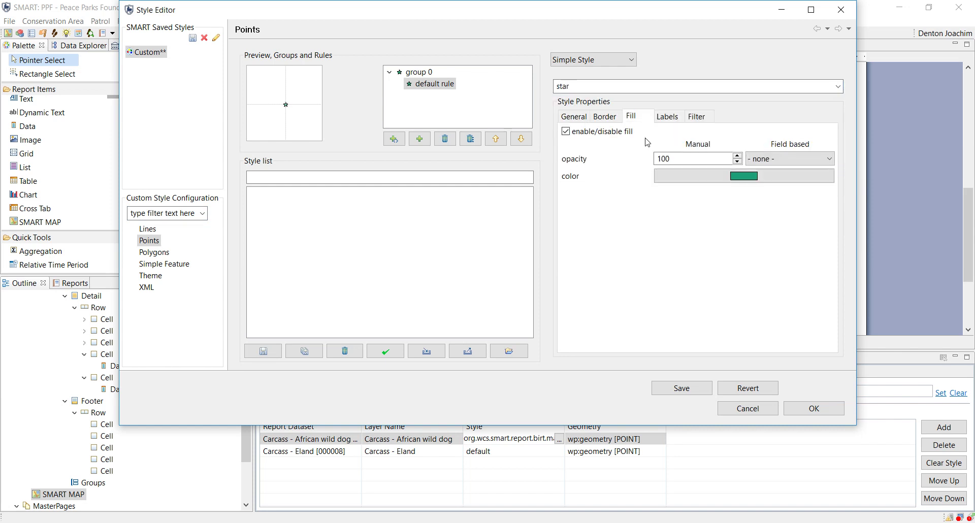
{"action": "left_click", "coordinate": [670, 175]}
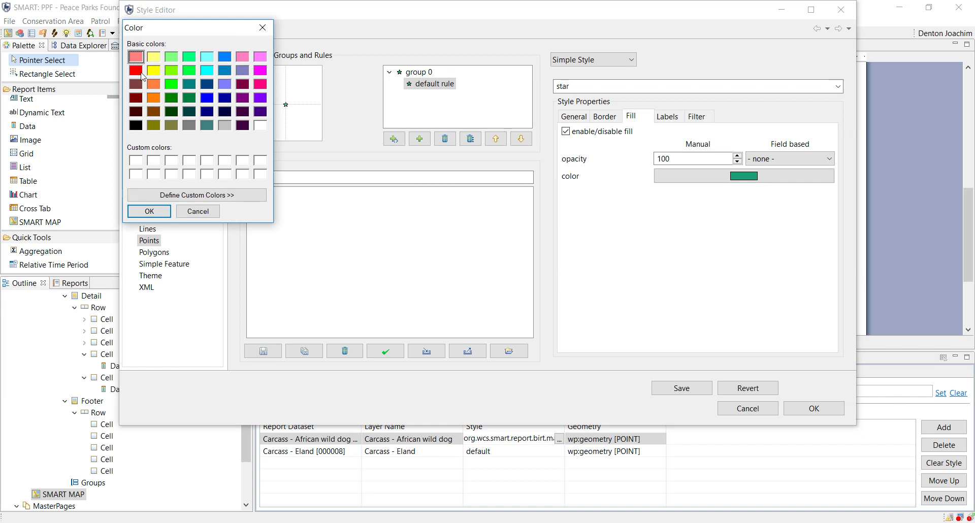
{"action": "left_click", "coordinate": [140, 72]}
{"action": "left_click", "coordinate": [149, 211]}
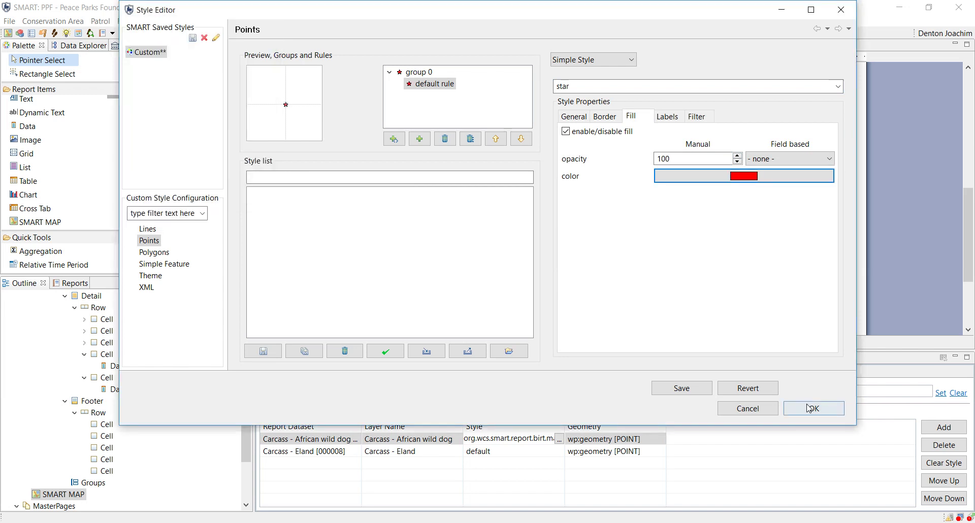
{"action": "left_click", "coordinate": [811, 408]}
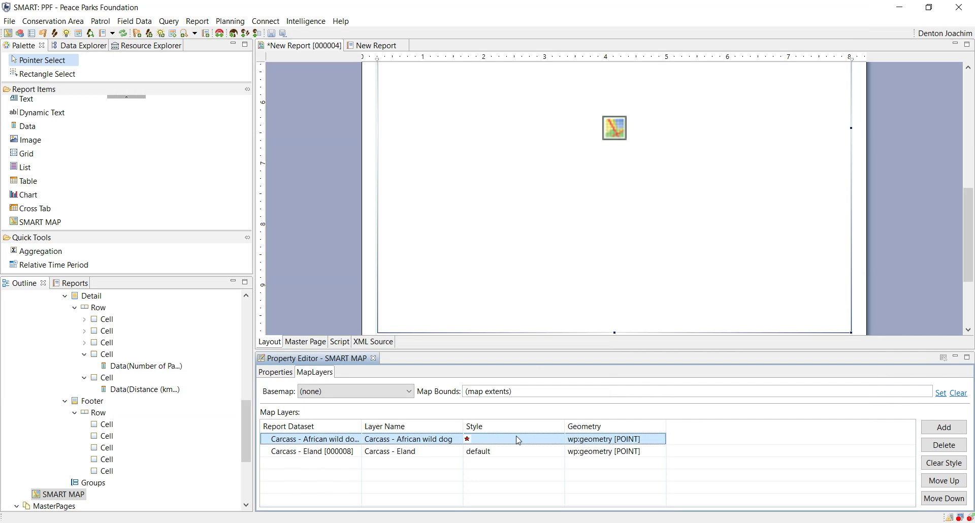
- Edit the style of the Carcass - Eland layer, changing the point symbol to a circle with a blue fill
{"action": "left_click", "coordinate": [562, 453]}
{"action": "left_click", "coordinate": [559, 451]}
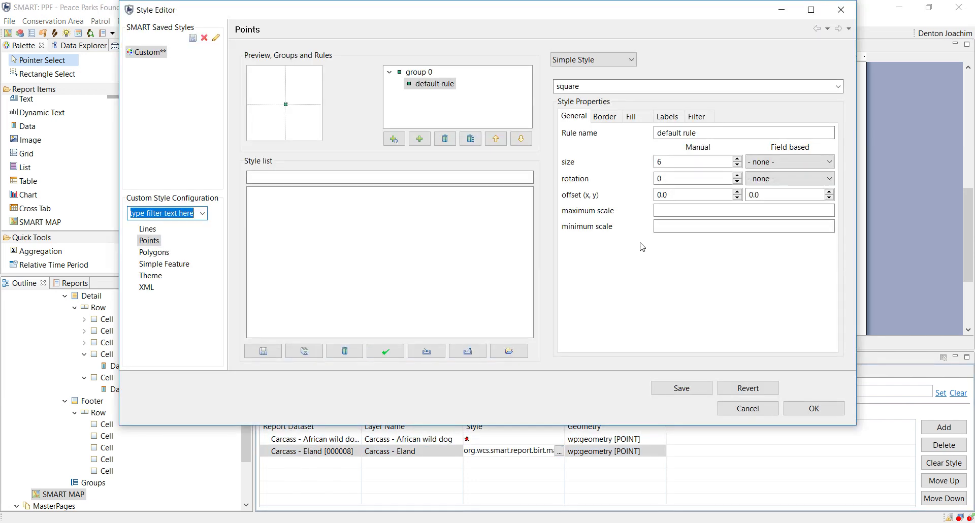
{"action": "left_click", "coordinate": [838, 86]}
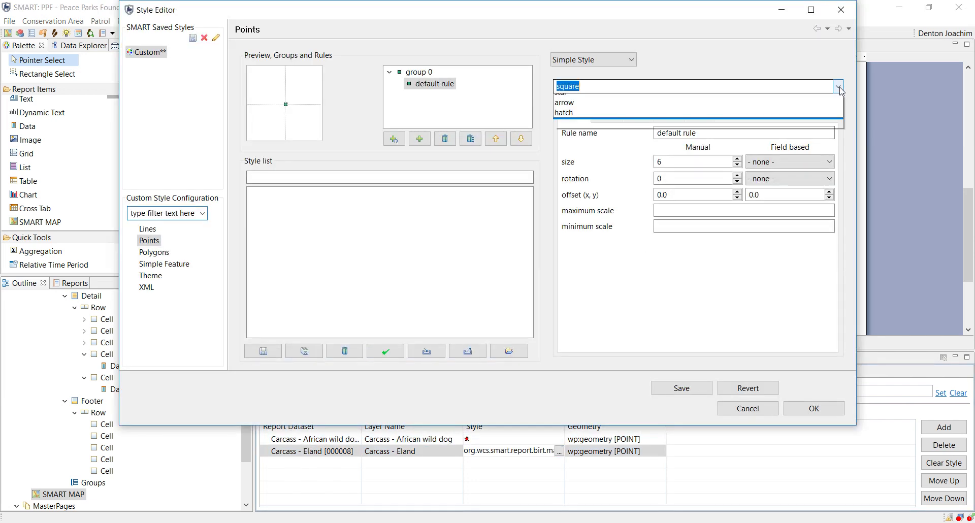
{"action": "left_click", "coordinate": [572, 120]}
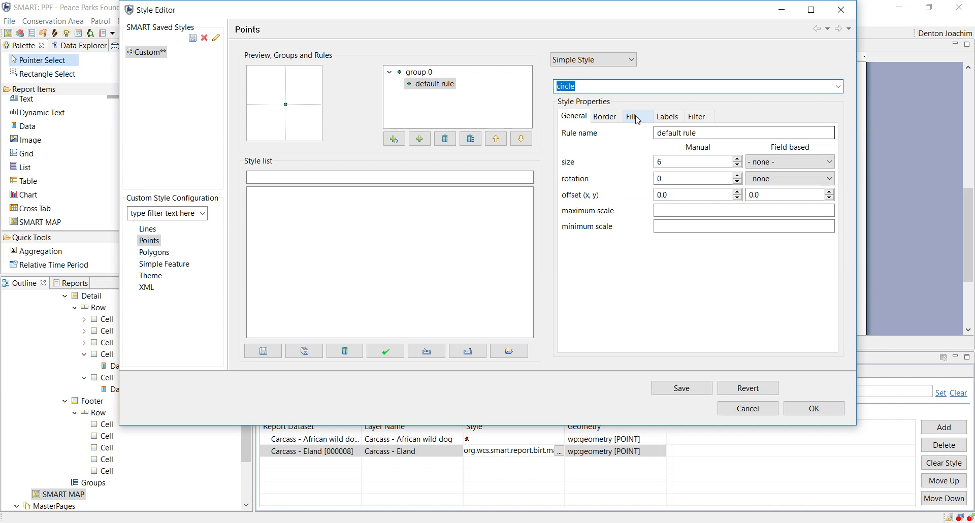
{"action": "left_click", "coordinate": [631, 116]}
{"action": "left_click", "coordinate": [743, 176]}
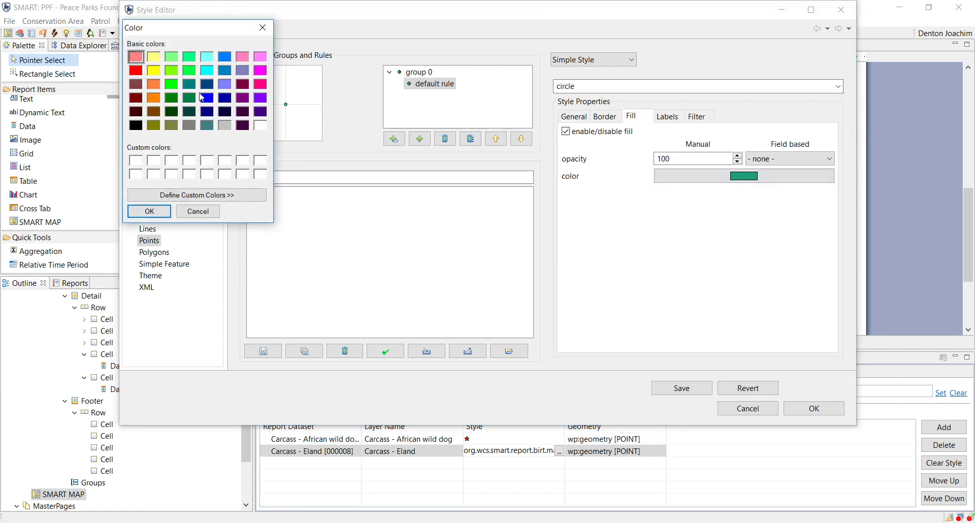
{"action": "left_click", "coordinate": [203, 97]}
{"action": "left_click", "coordinate": [149, 211]}
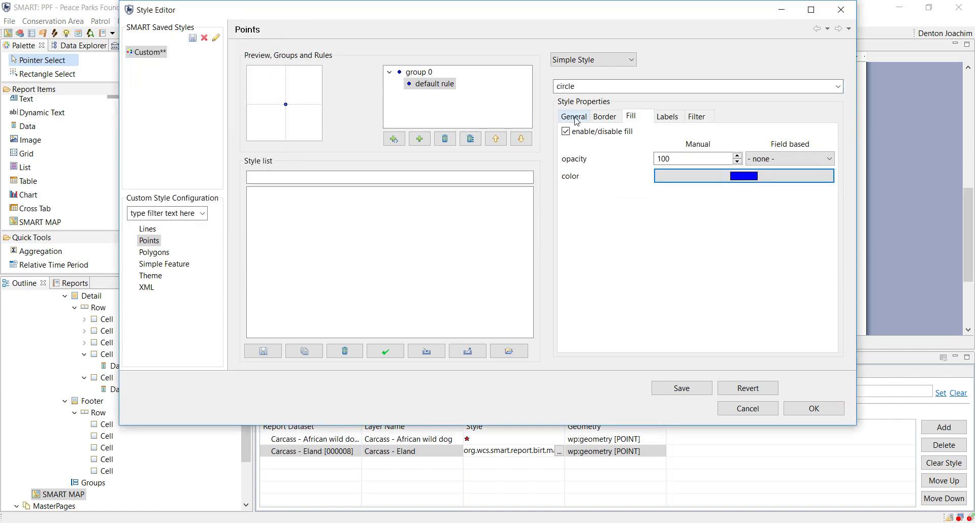
- Increase the Carcass - Eland circle symbol's size to 8 and apply the style
{"action": "left_click", "coordinate": [574, 117]}
{"action": "left_click", "coordinate": [736, 159]}
{"action": "left_click", "coordinate": [736, 159]}
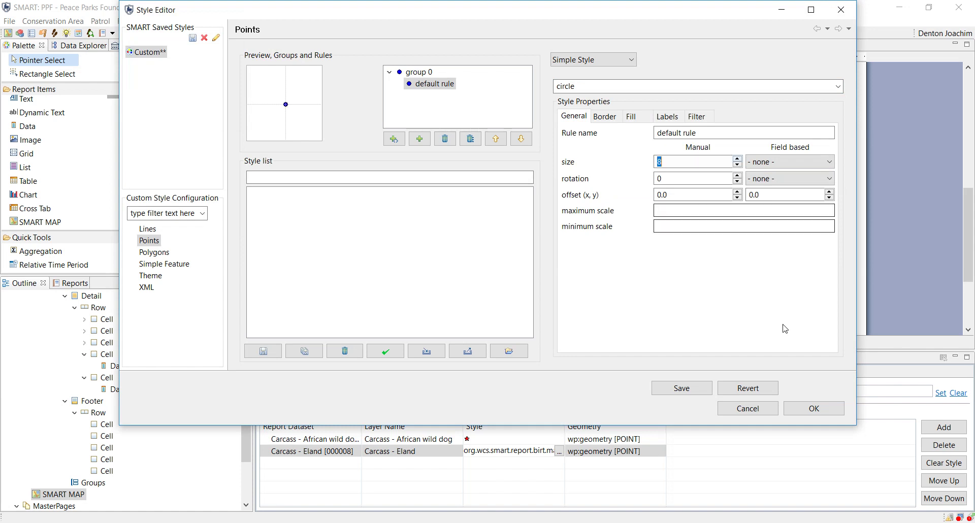
{"action": "left_click", "coordinate": [812, 408]}
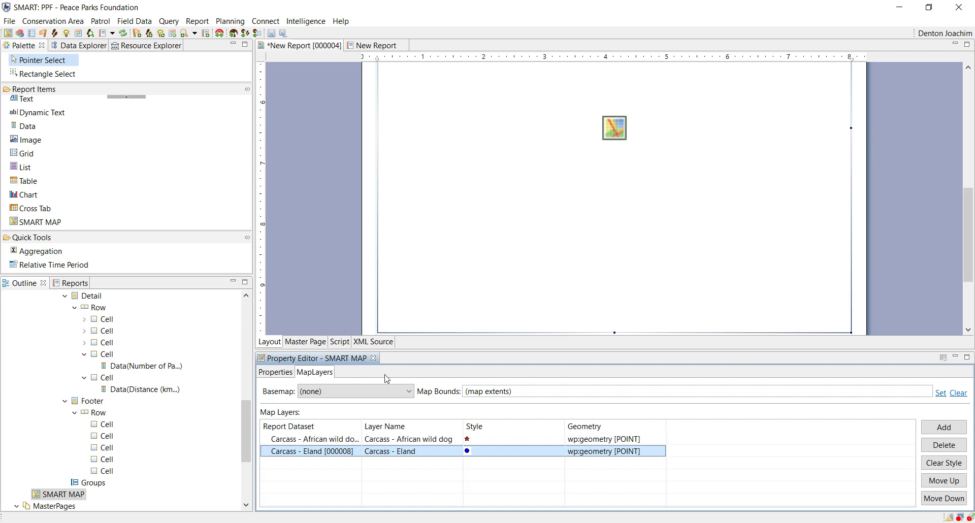
- Try the awesome WMS basemap for the SMART map and check it in the map bounds view
{"action": "left_click", "coordinate": [356, 394]}
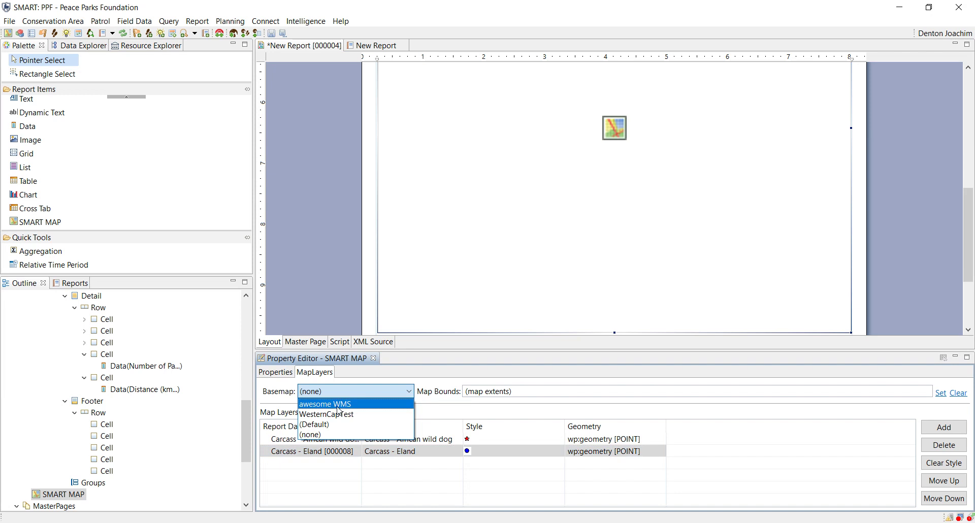
{"action": "left_click", "coordinate": [339, 405]}
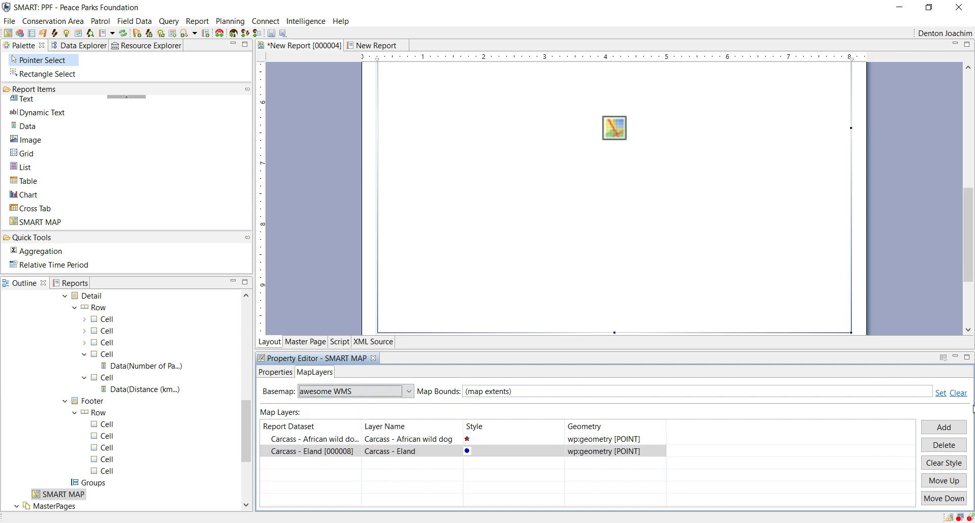
{"action": "left_click", "coordinate": [940, 393]}
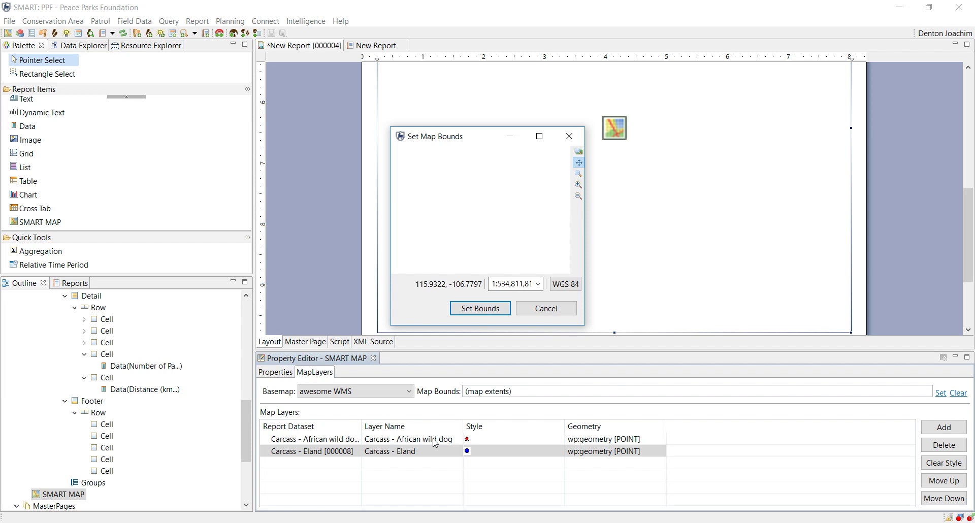
{"action": "left_click", "coordinate": [544, 309]}
- Set the basemap to WesternCapTest and the map bounds to about (18.37, -34.99) to (23.68, -31.21) in WGS 84
{"action": "left_click", "coordinate": [409, 392]}
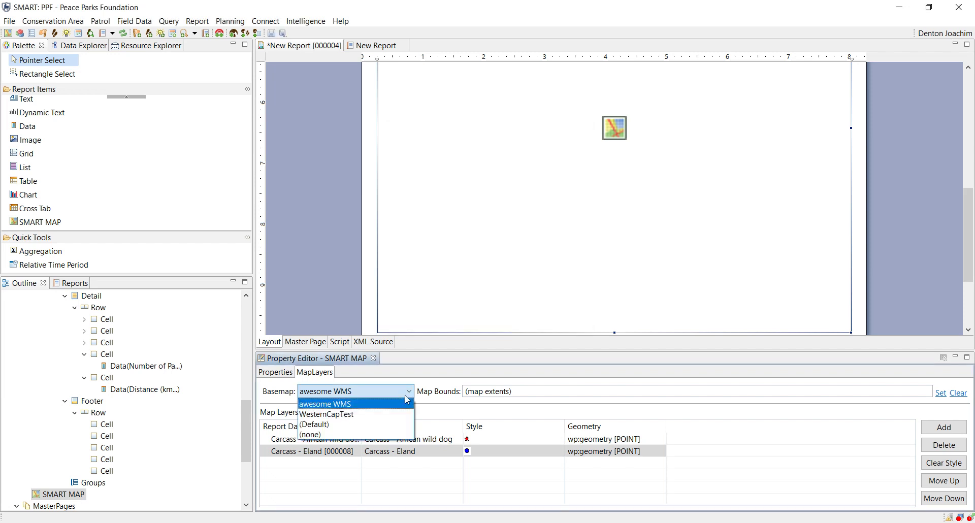
{"action": "left_click", "coordinate": [382, 415]}
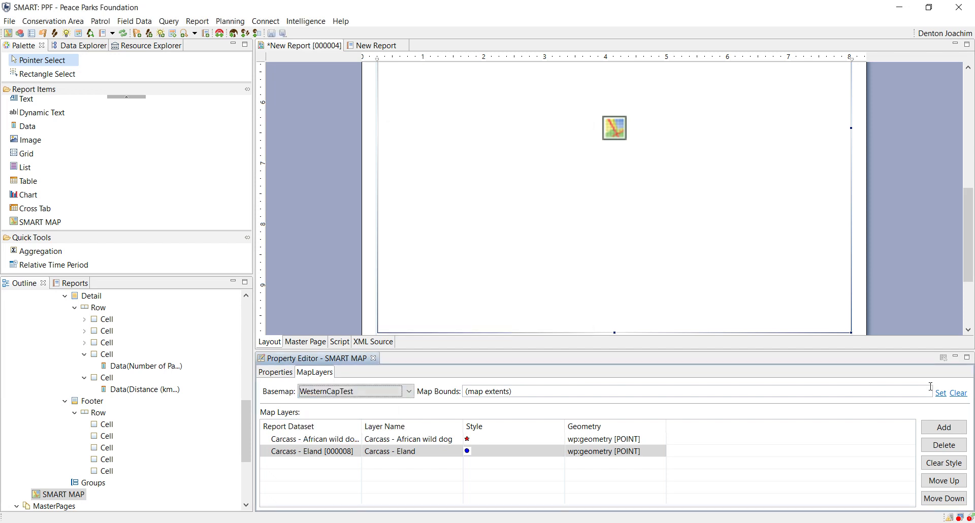
{"action": "left_click", "coordinate": [940, 393]}
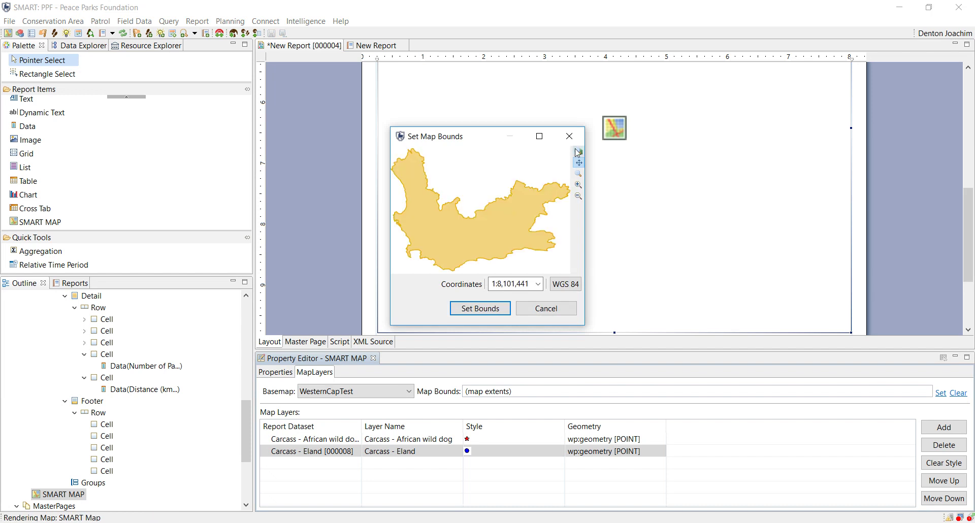
{"action": "left_click", "coordinate": [578, 175]}
{"action": "left_click_drag", "start_coordinate": [553, 170], "coordinate": [409, 263]}
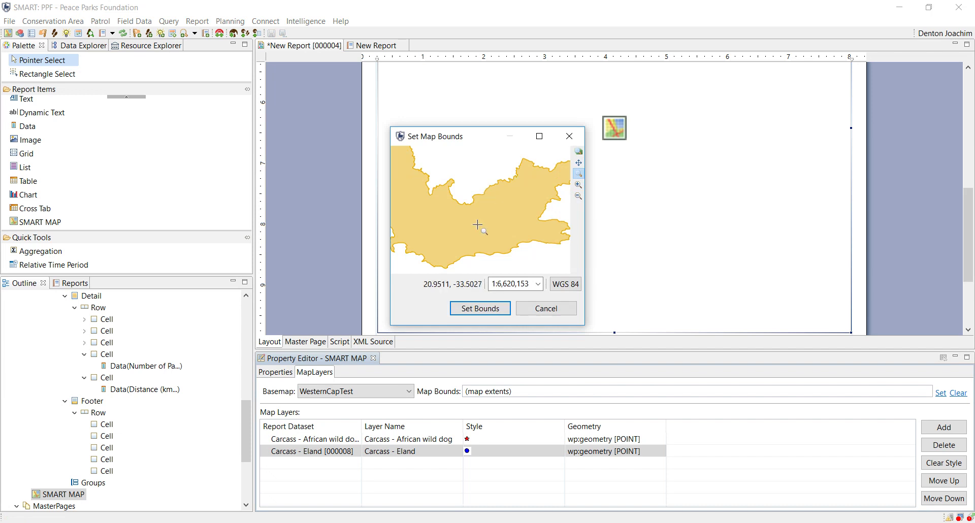
{"action": "left_click", "coordinate": [480, 308]}
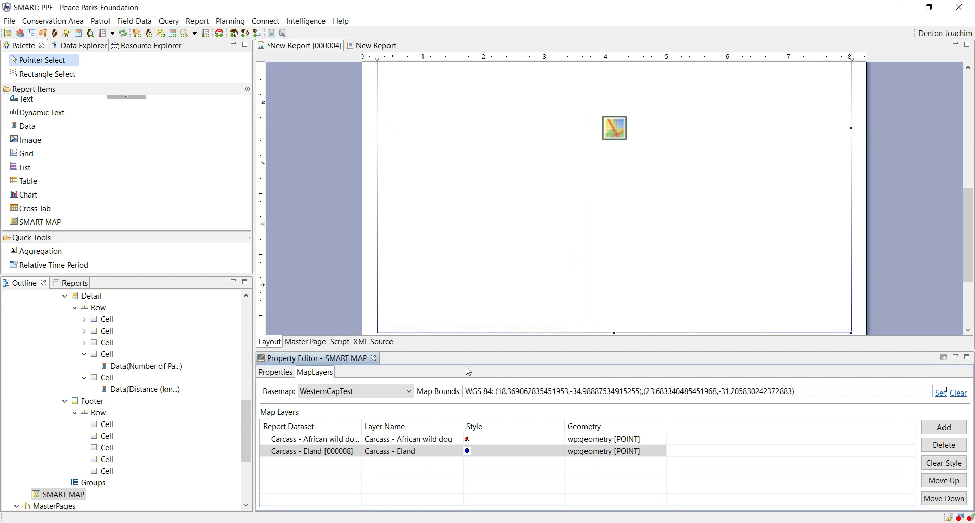
- Save the report and run New Report [000004] from the Conservation Area Reports
{"action": "left_click", "coordinate": [272, 34]}
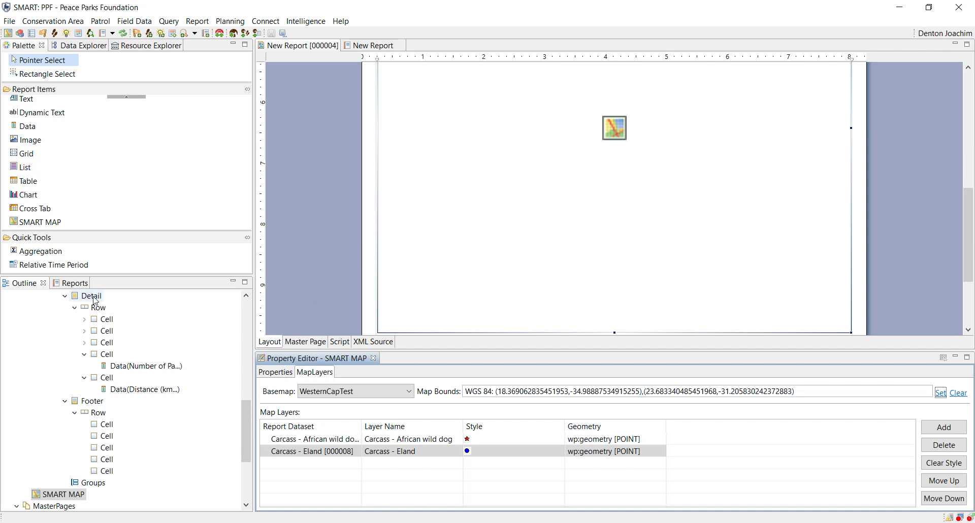
{"action": "left_click", "coordinate": [71, 283]}
{"action": "right_click", "coordinate": [63, 343]}
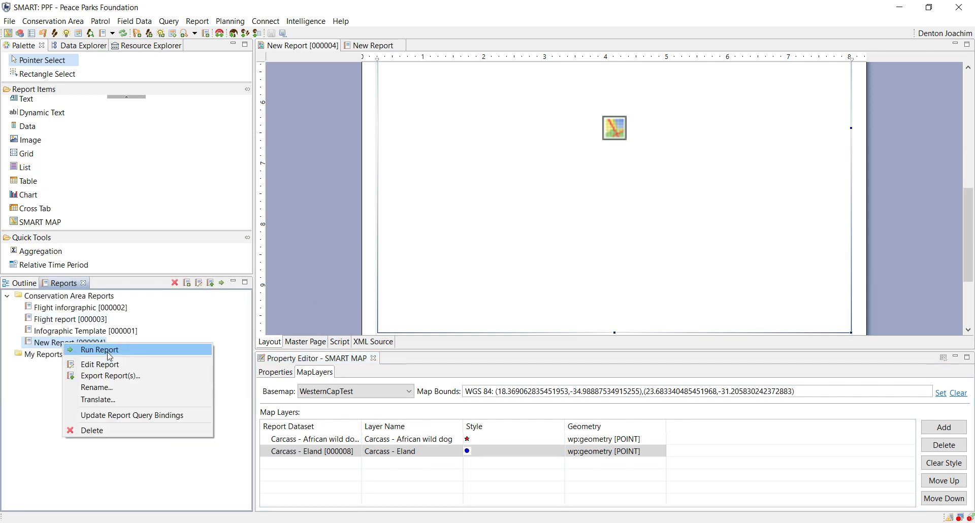
{"action": "left_click", "coordinate": [109, 350]}
{"action": "left_click", "coordinate": [544, 307]}
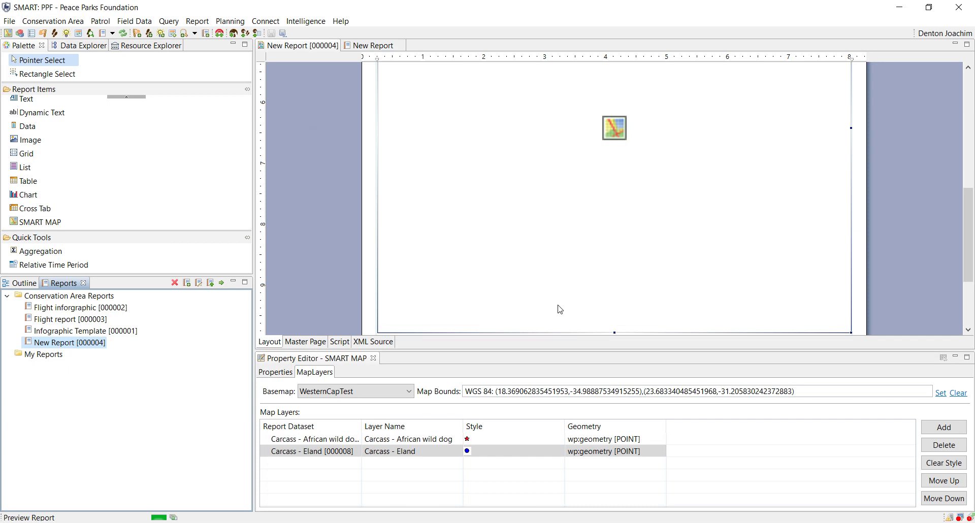
- Examine the map and the monthly patrol table in the generated New Report output
{"action": "left_click", "coordinate": [389, 47]}
{"action": "scroll", "coordinate": [664, 249], "scroll_direction": "down", "scroll_amount": 10}
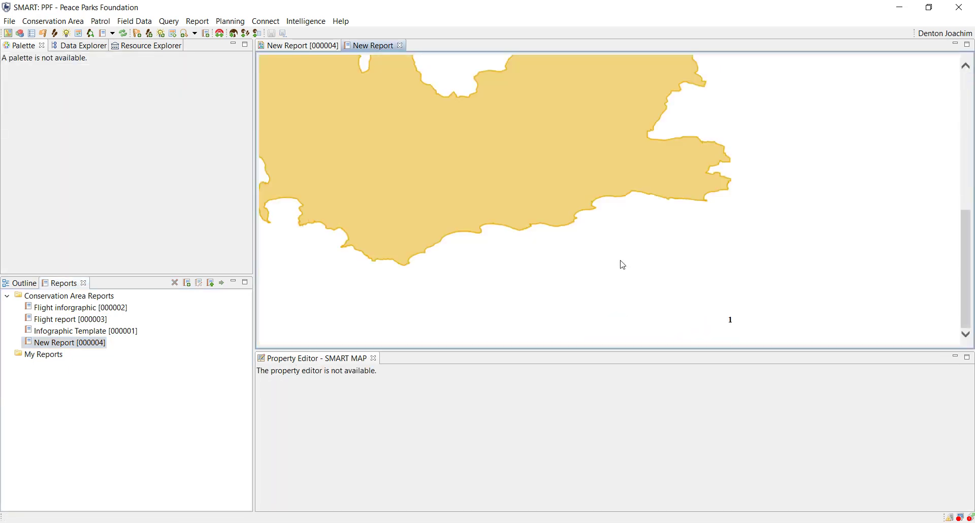
{"action": "scroll", "coordinate": [972, 266], "scroll_direction": "up", "scroll_amount": 1}
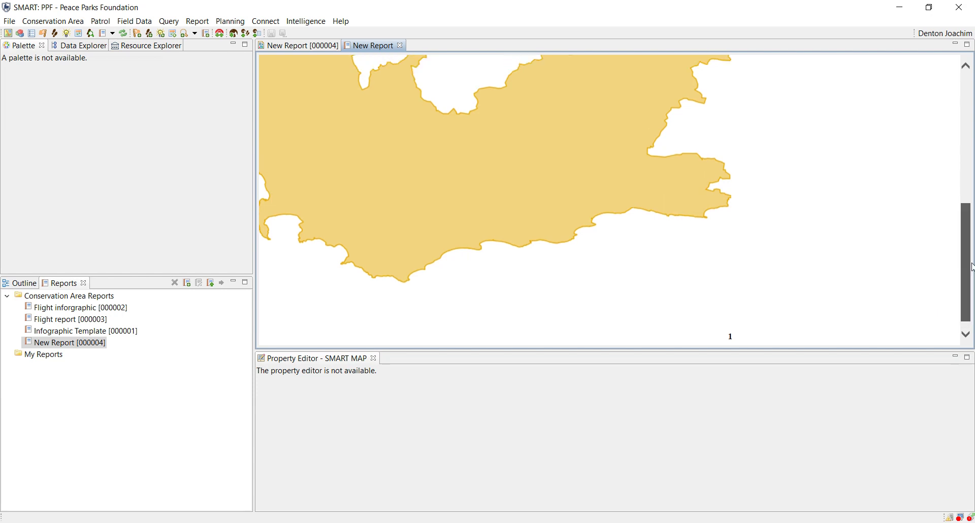
{"action": "scroll", "coordinate": [480, 254], "scroll_direction": "up", "scroll_amount": 7}
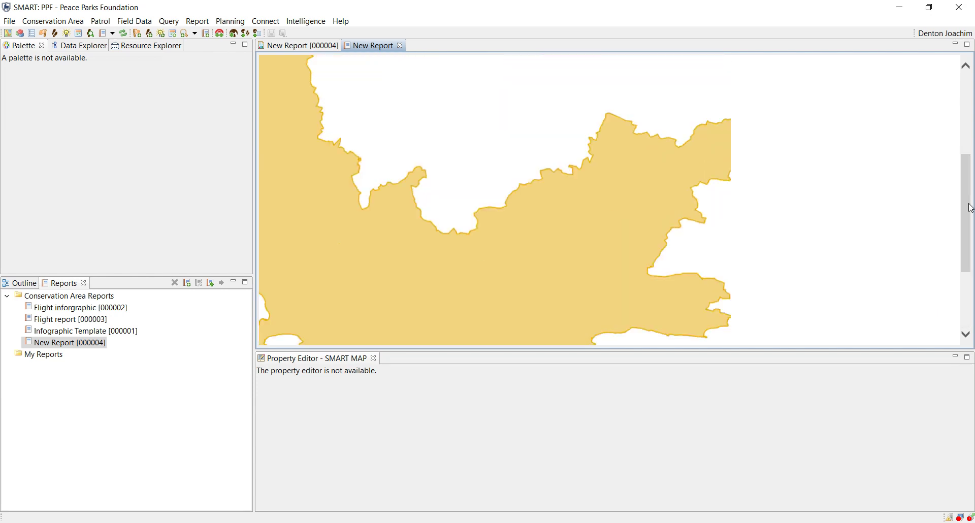
{"action": "scroll", "coordinate": [594, 246], "scroll_direction": "up", "scroll_amount": 6}
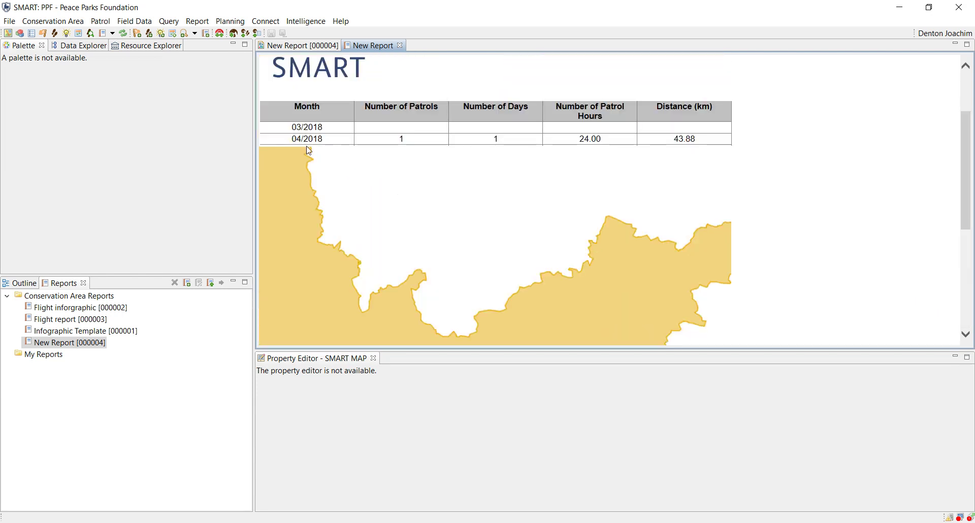